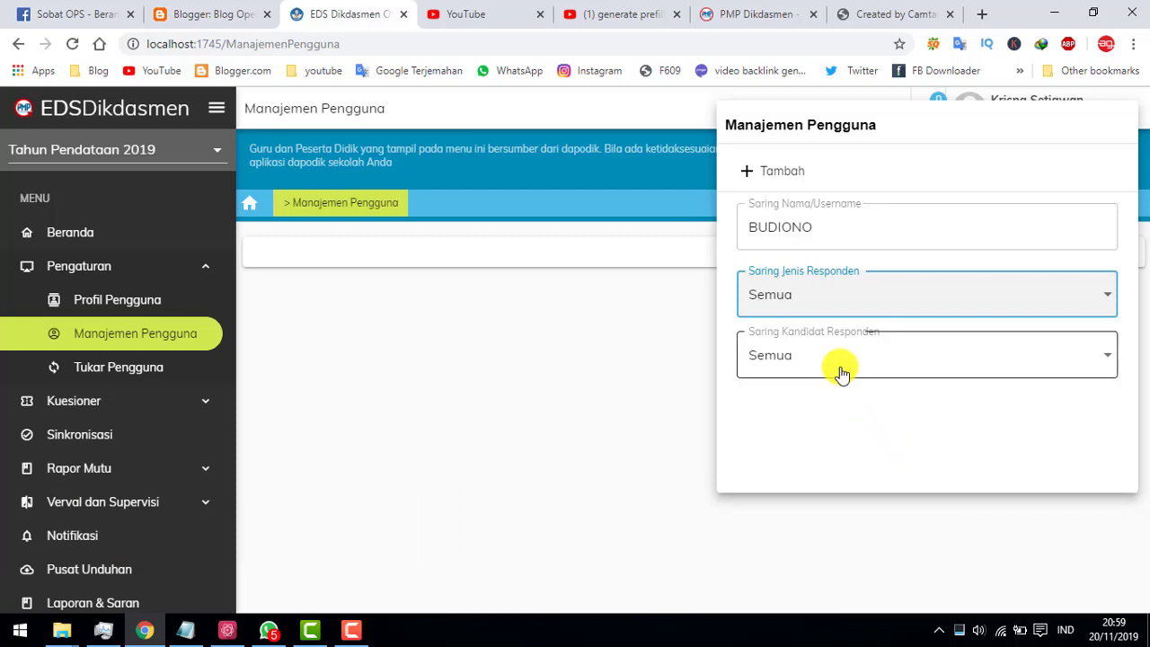
# Open the localhost:1745/login page with the operator's e-mail and Kata Sandi filled in.
pyautogui.click(840, 372)
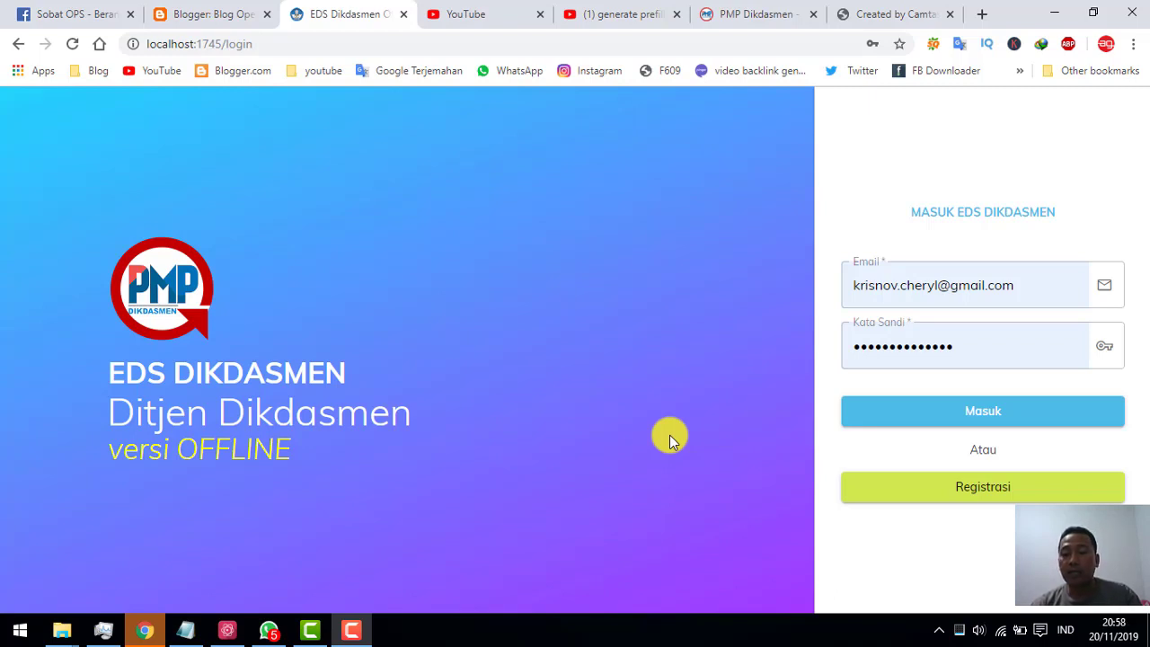
# Sign in with Masuk and go to Pengaturan > Manajemen Pengguna.
pyautogui.click(935, 418)
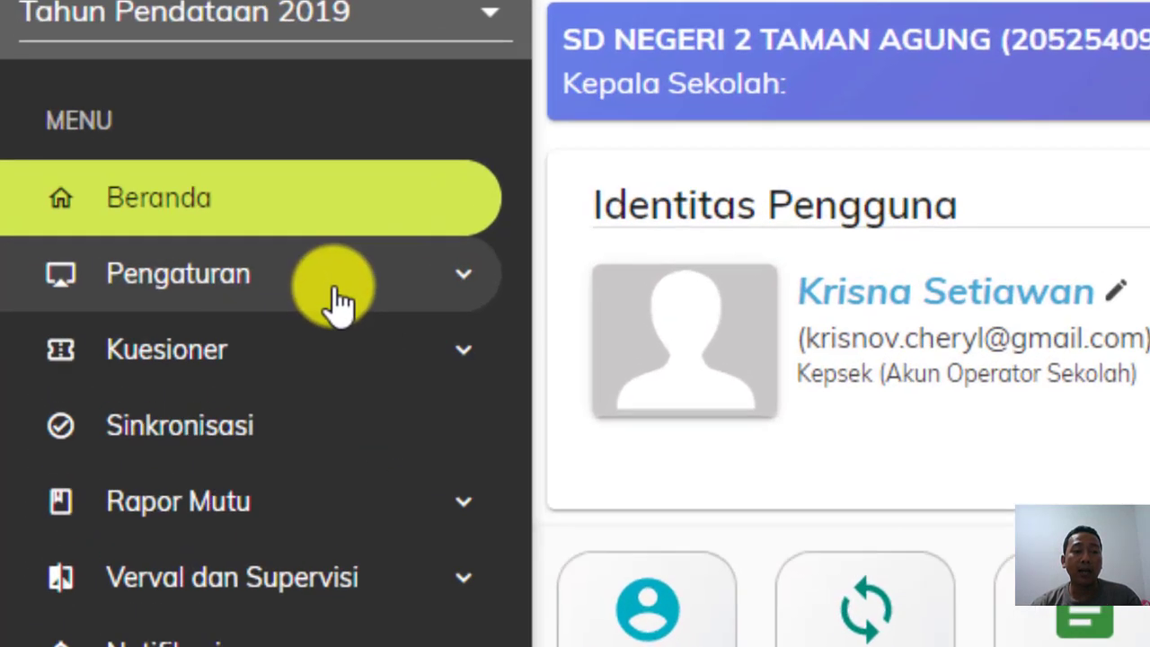
pyautogui.click(149, 272)
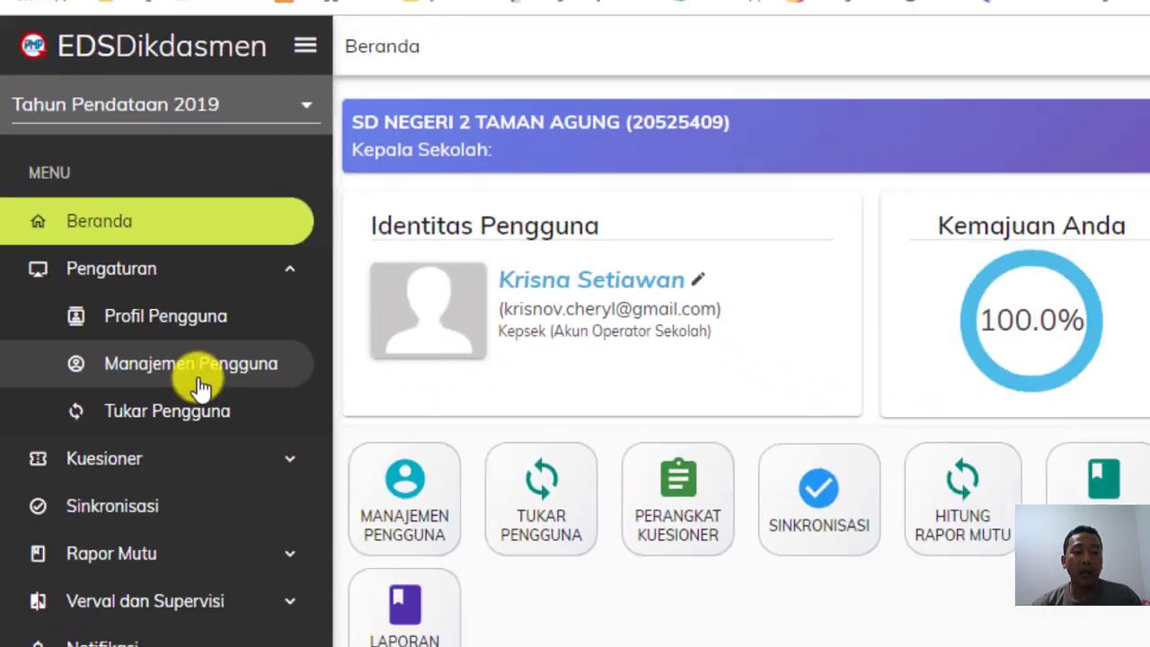
pyautogui.click(400, 490)
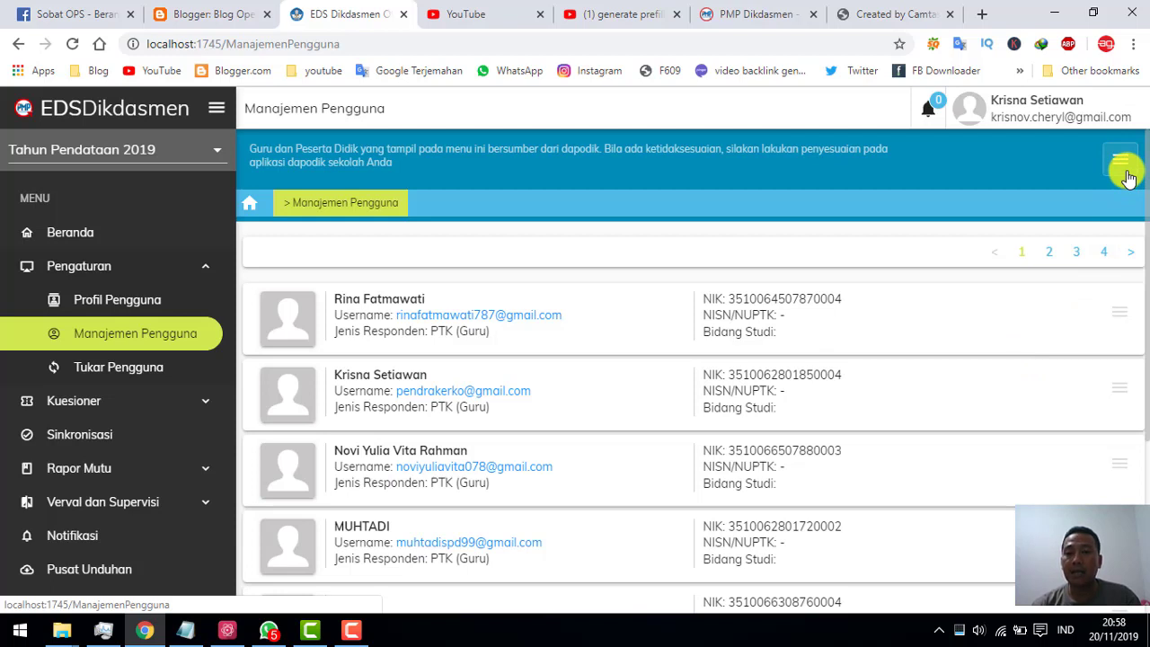
# Filter the user list by the new user's name in Saring Nama/Username.
pyautogui.click(1122, 171)
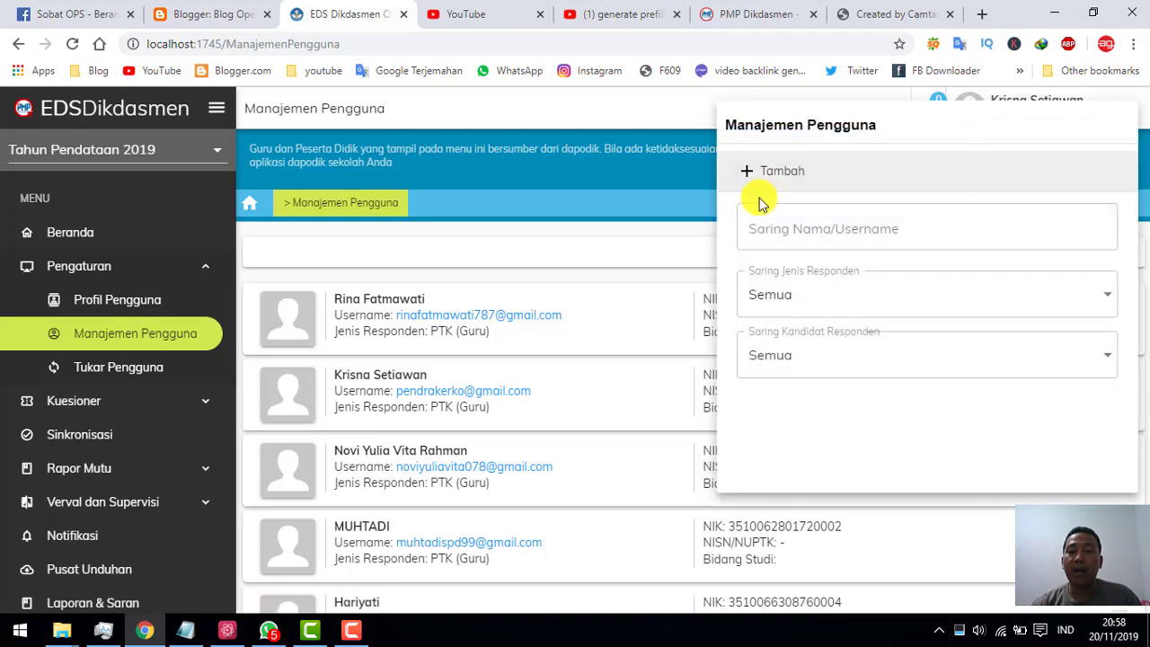
pyautogui.click(759, 236)
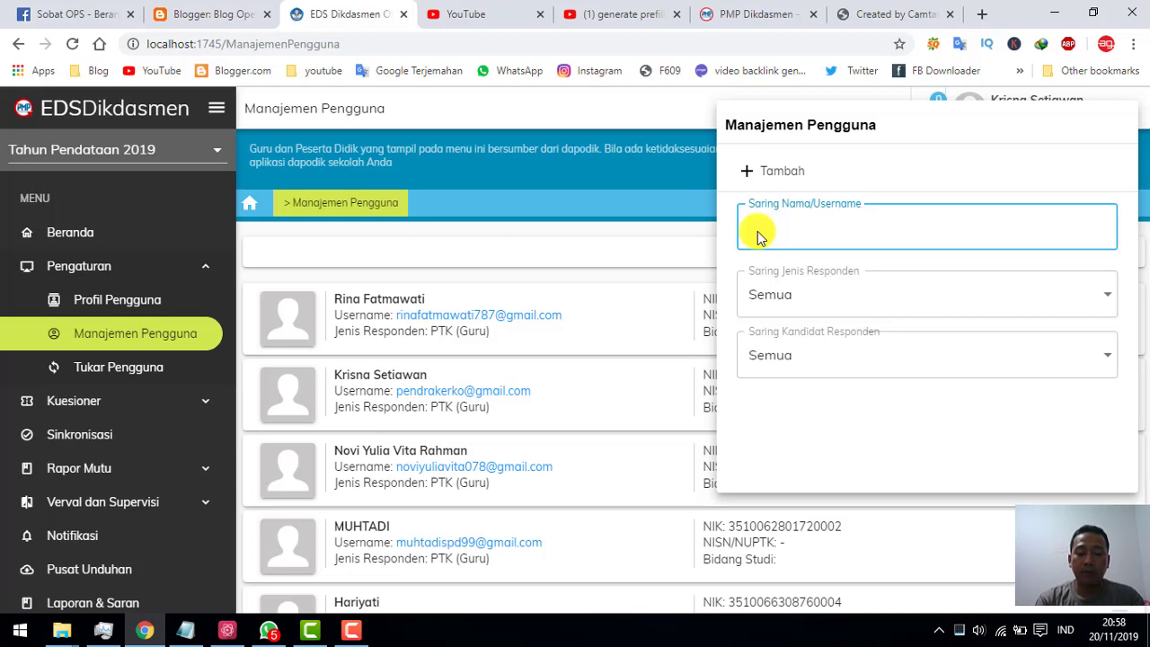
pyautogui.write('budi')
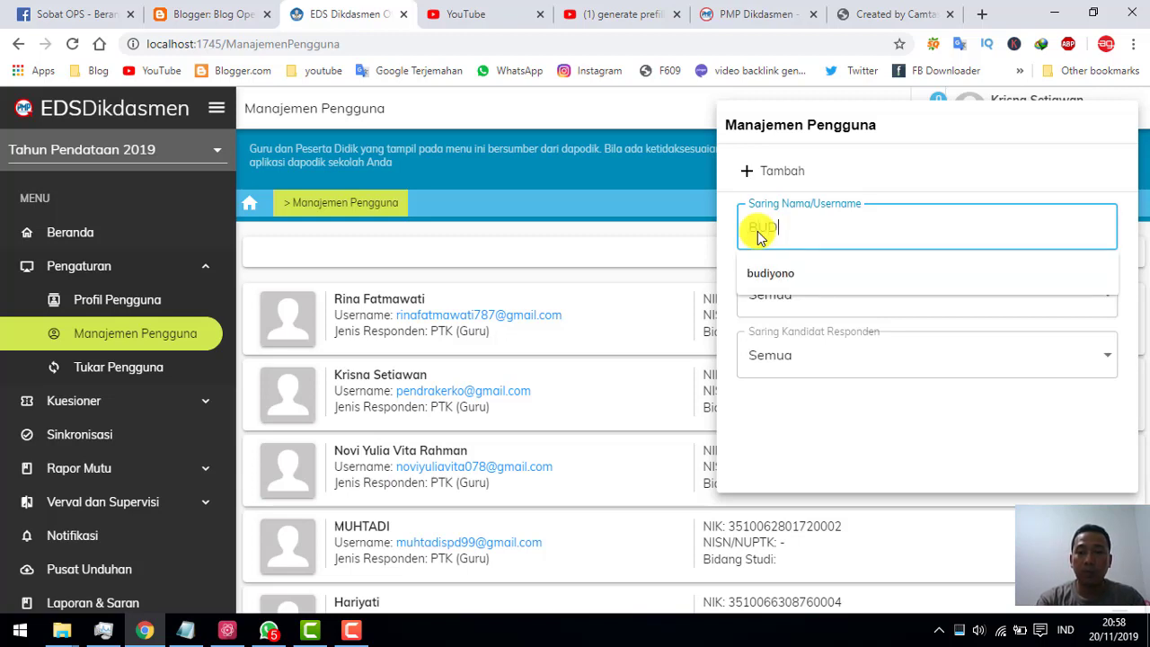
pyautogui.write('o')
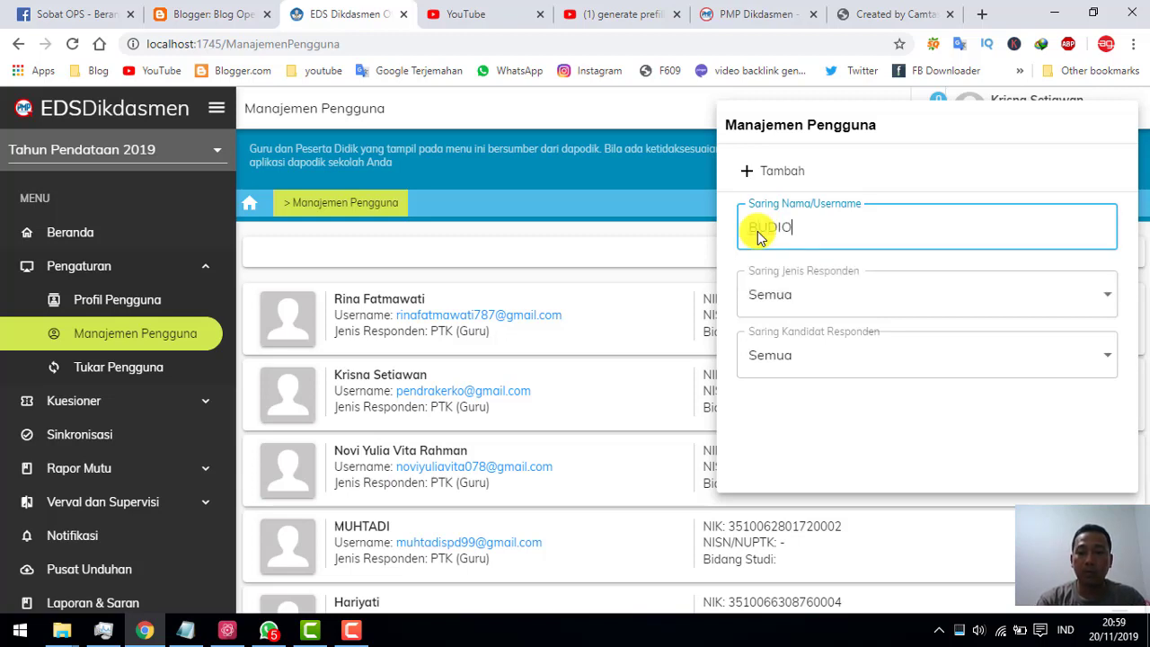
pyautogui.press('BackSpace')
pyautogui.press('BackSpace')
pyautogui.press('BackSpace')
pyautogui.press('BackSpace')
pyautogui.press('BackSpace')
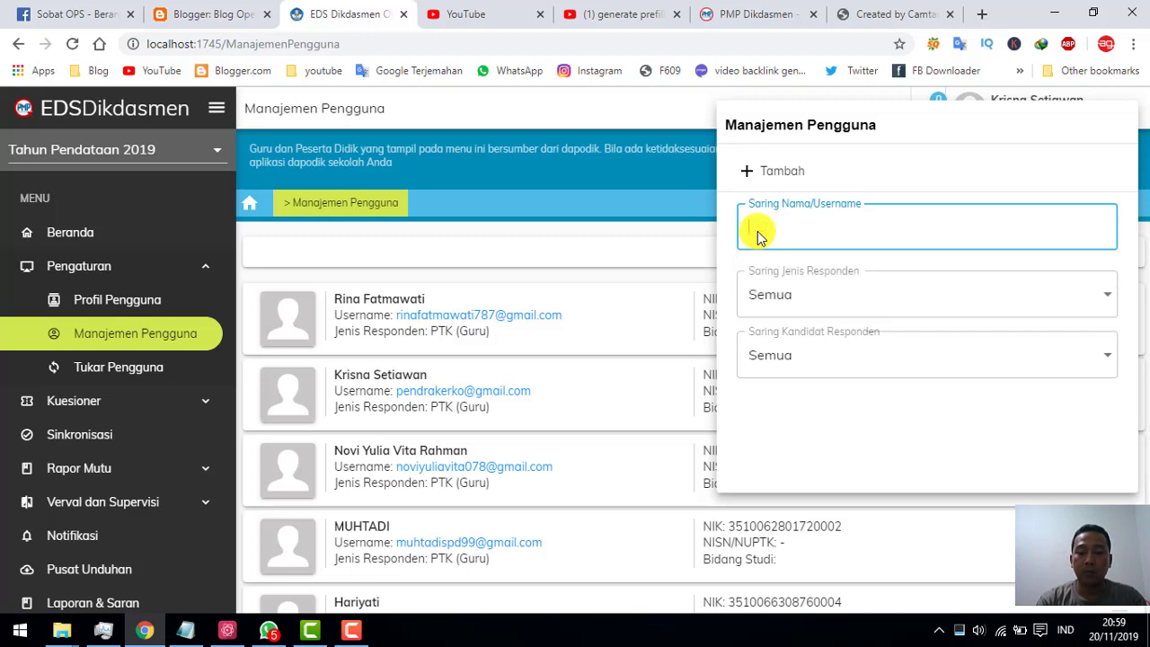
pyautogui.write('budiono')
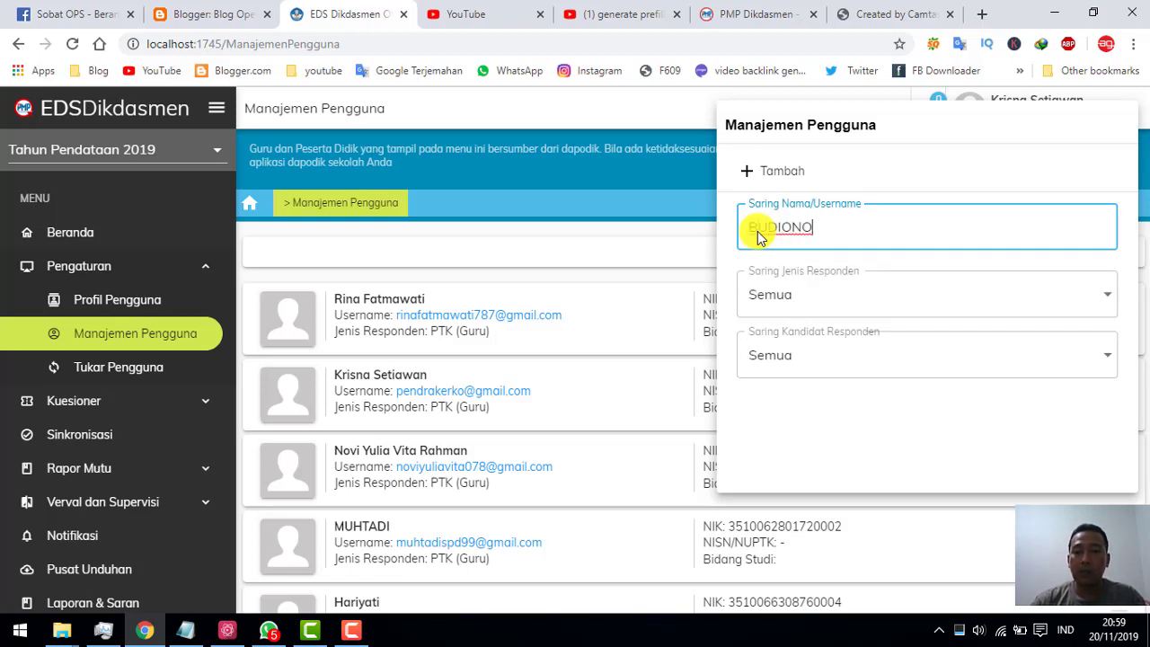
# Keep both the Jenis and Kandidat Responden filters set to Semua.
pyautogui.click(947, 313)
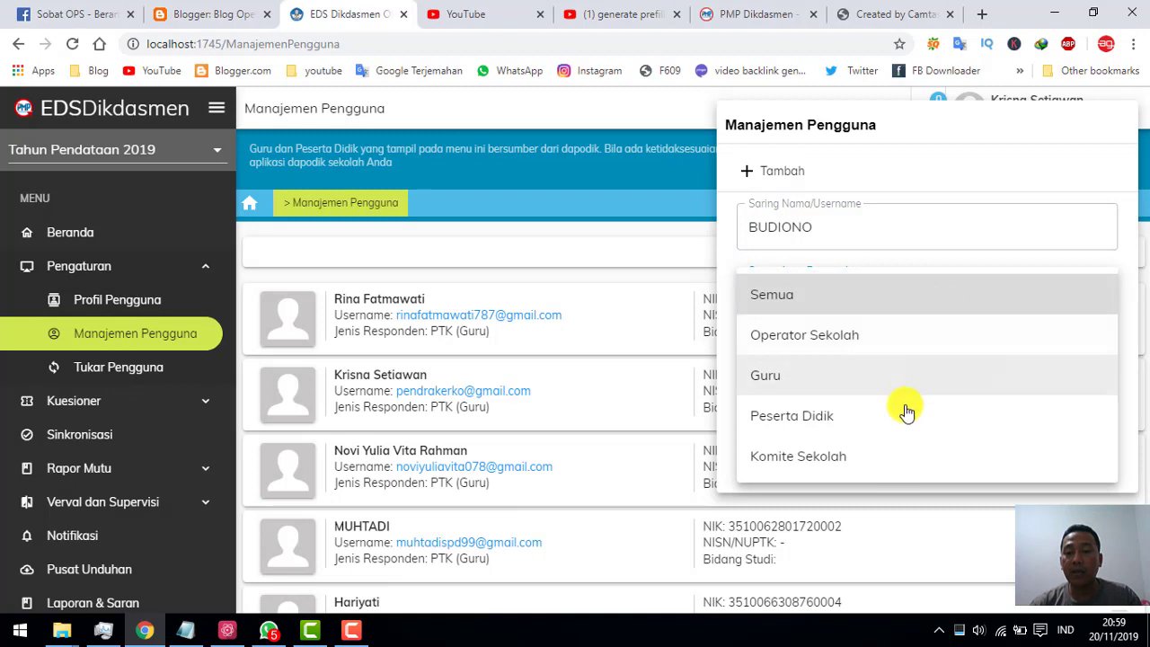
pyautogui.click(896, 457)
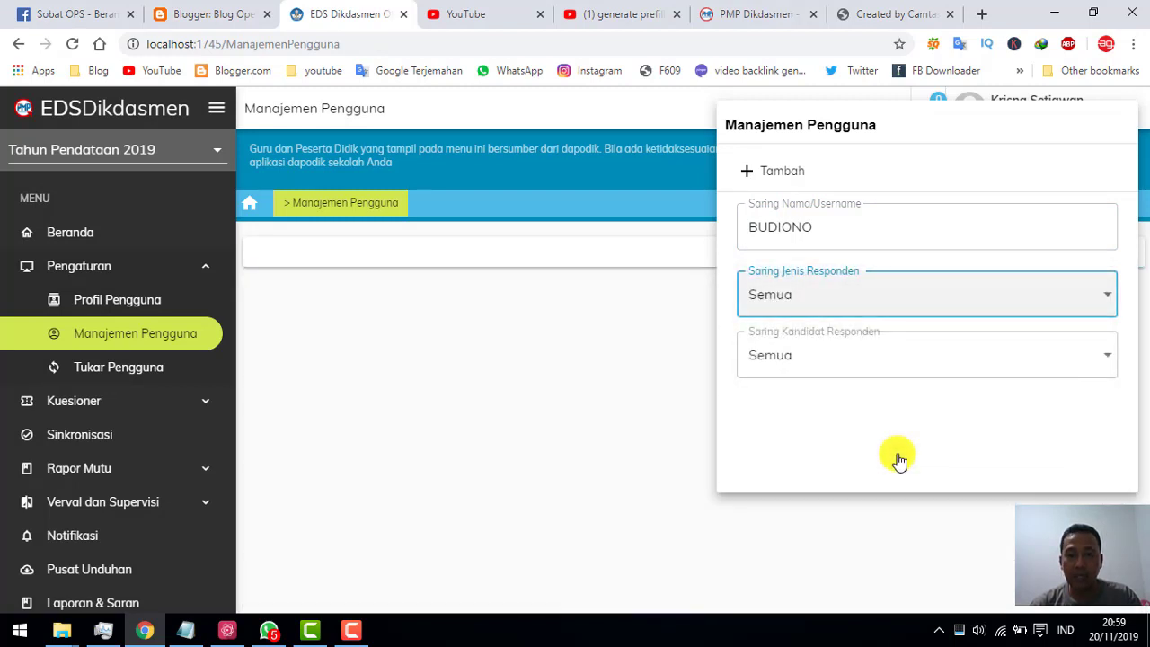
pyautogui.click(842, 374)
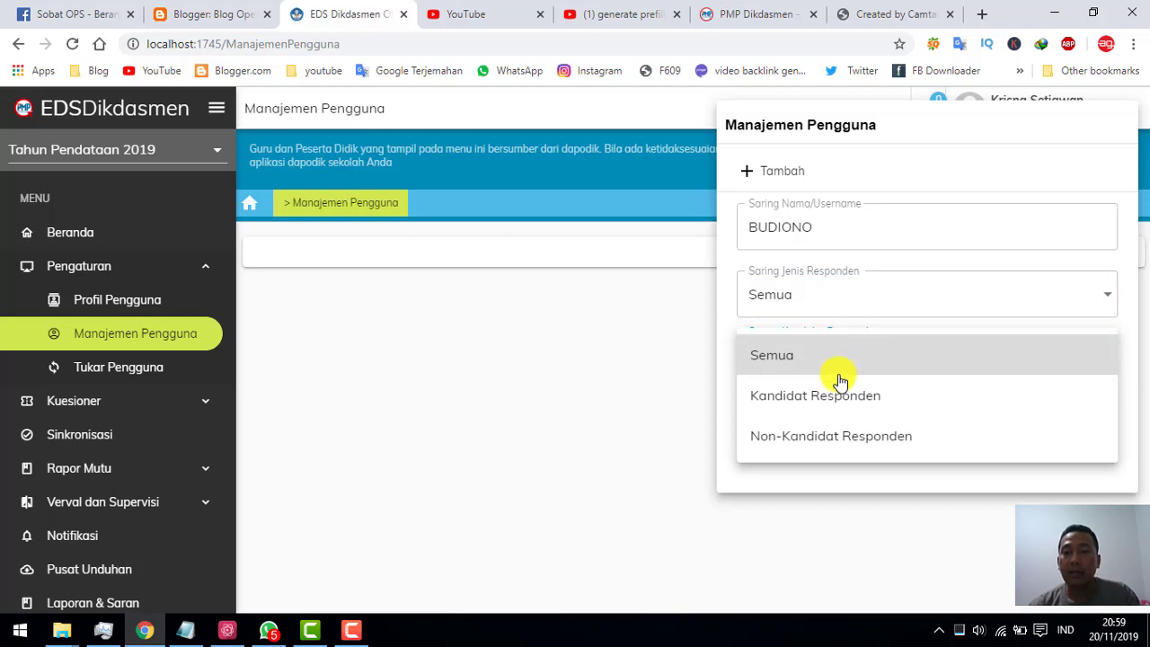
pyautogui.click(837, 396)
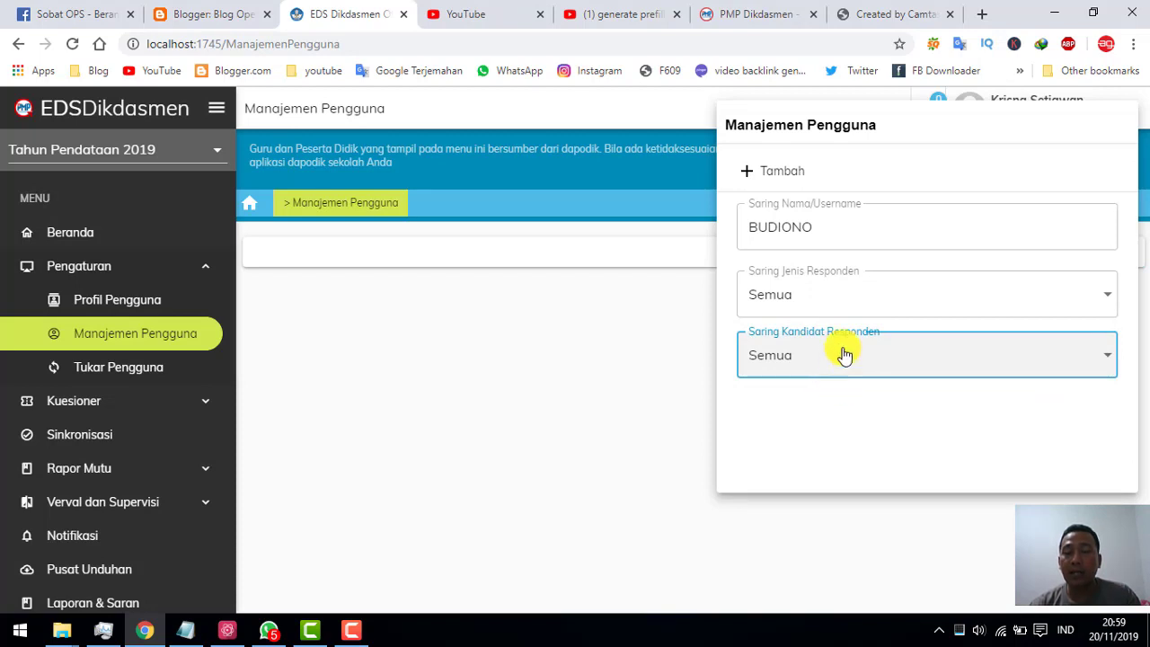
# Start a new user on the Tambah pengguna form and enter the user's name.
pyautogui.click(782, 178)
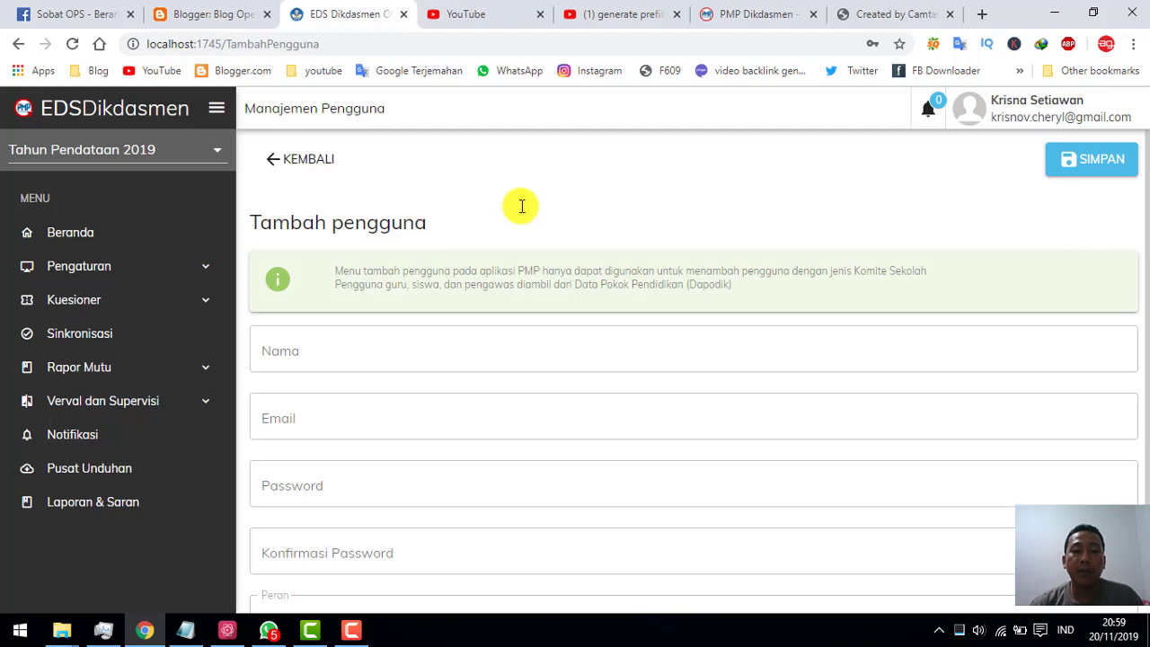
pyautogui.scroll(-2, 521, 207)
pyautogui.scroll(1, 521, 205)
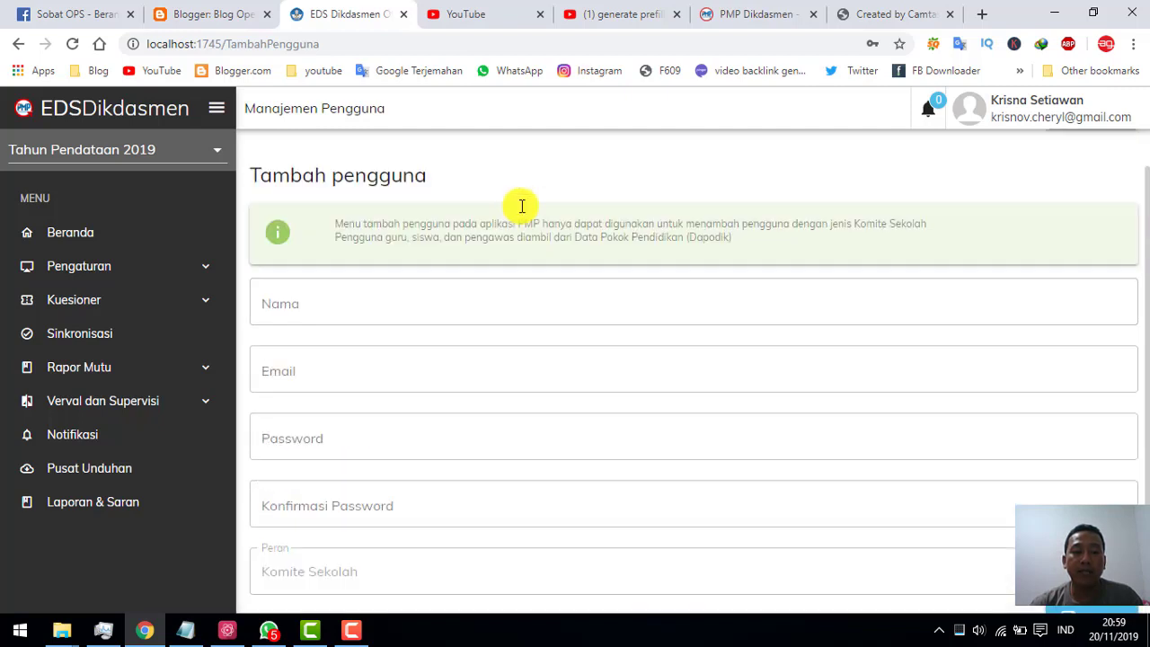
pyautogui.click(369, 306)
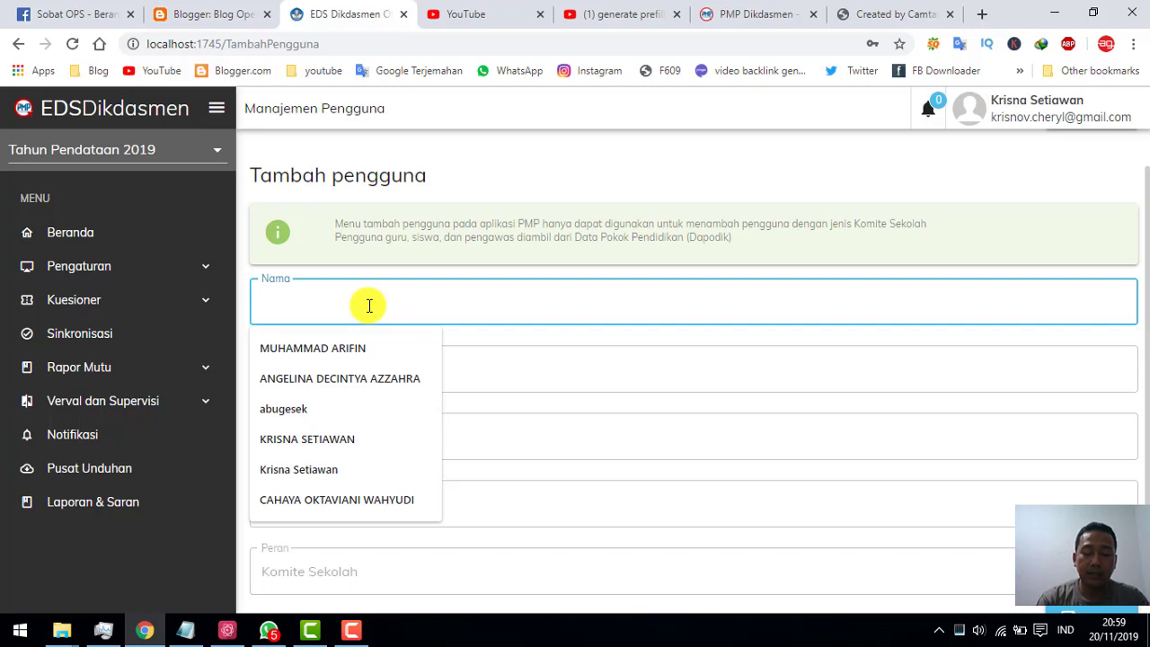
pyautogui.write('BUDI')
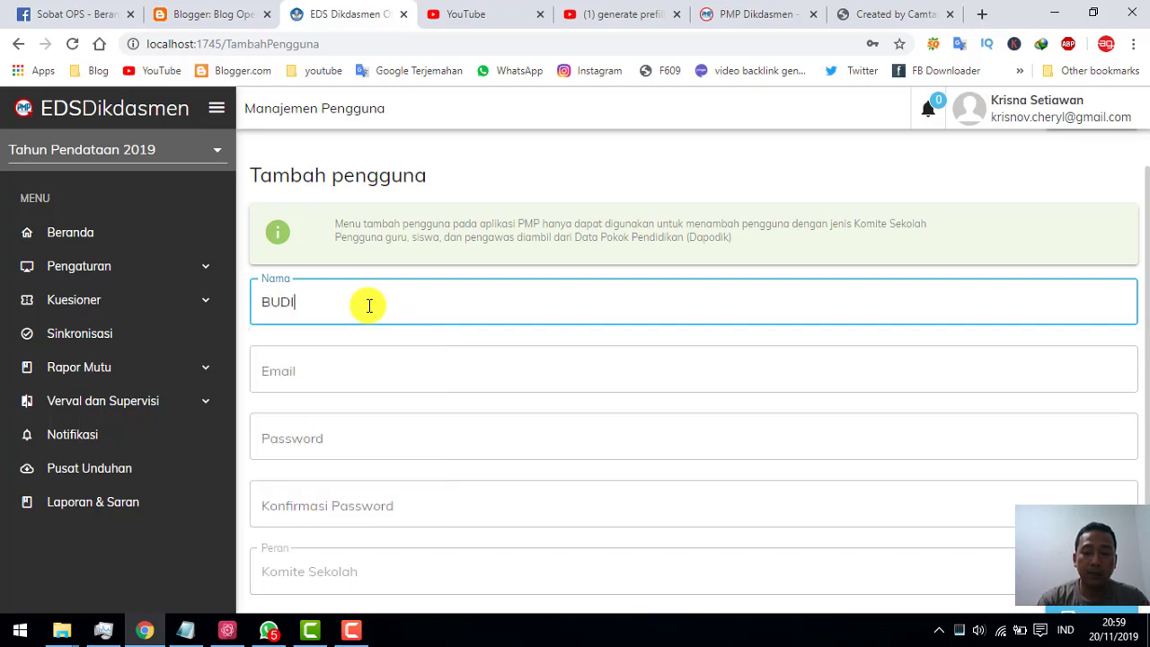
pyautogui.write('ONO')
# Enter the new user's gmail.com e-mail address, correcting the domain typo.
pyautogui.click(336, 387)
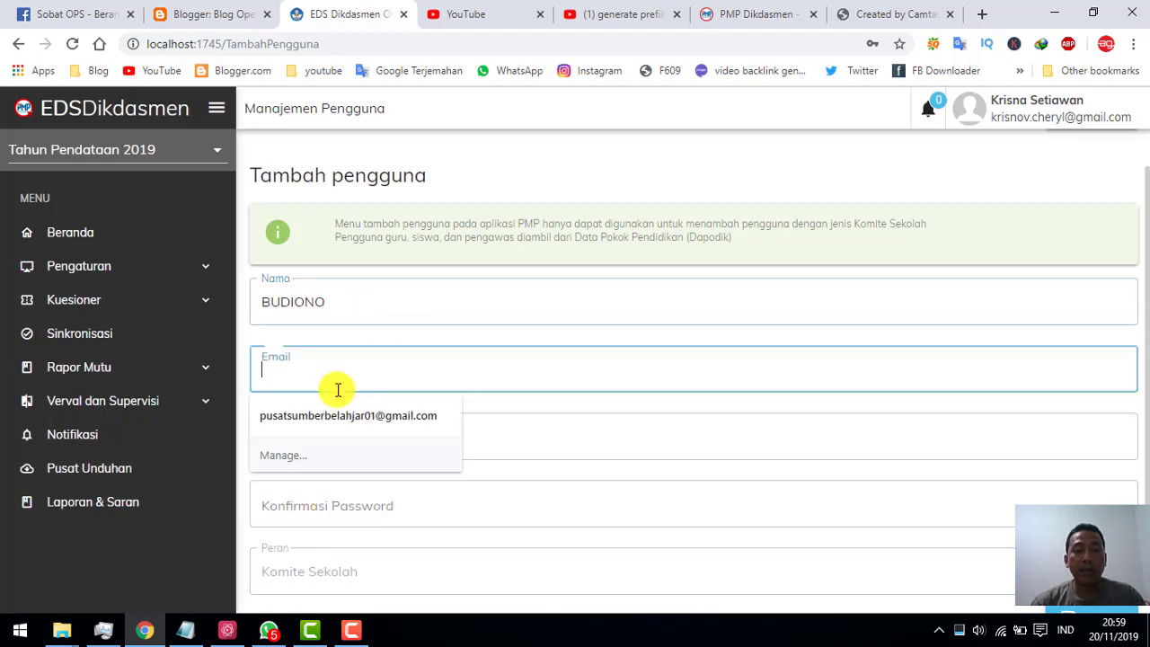
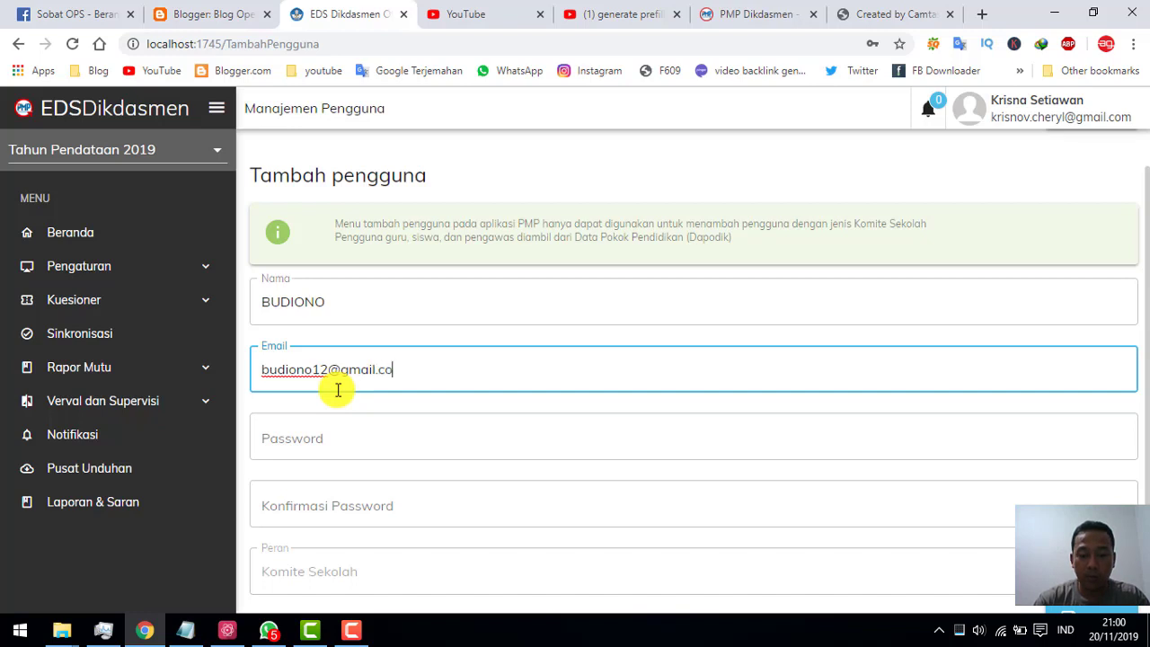
# Enter the new user's password in the Password field.
pyautogui.click(337, 440)
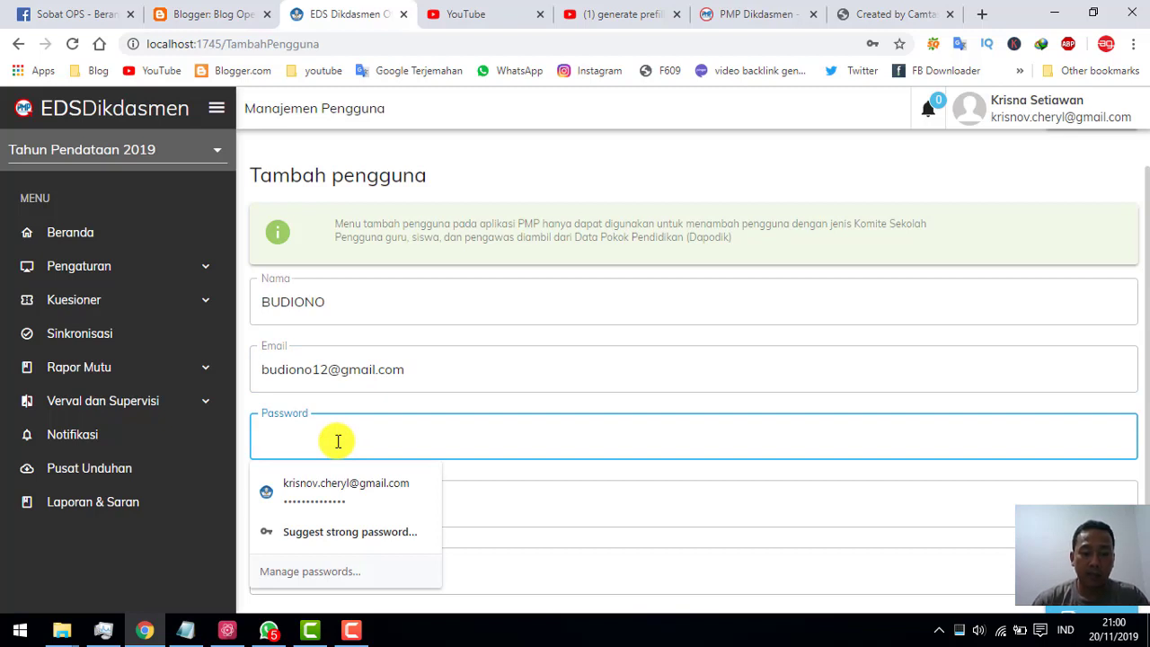
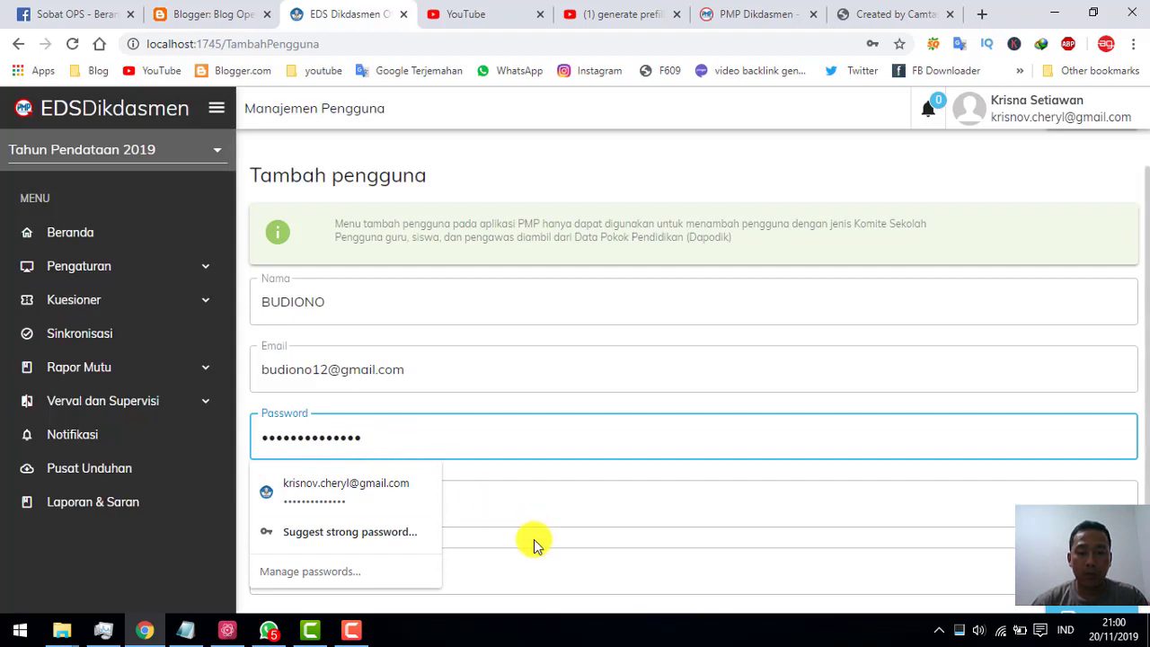
# Repeat the same password in Konfirmasi Password so the Peran field shows.
pyautogui.click(536, 508)
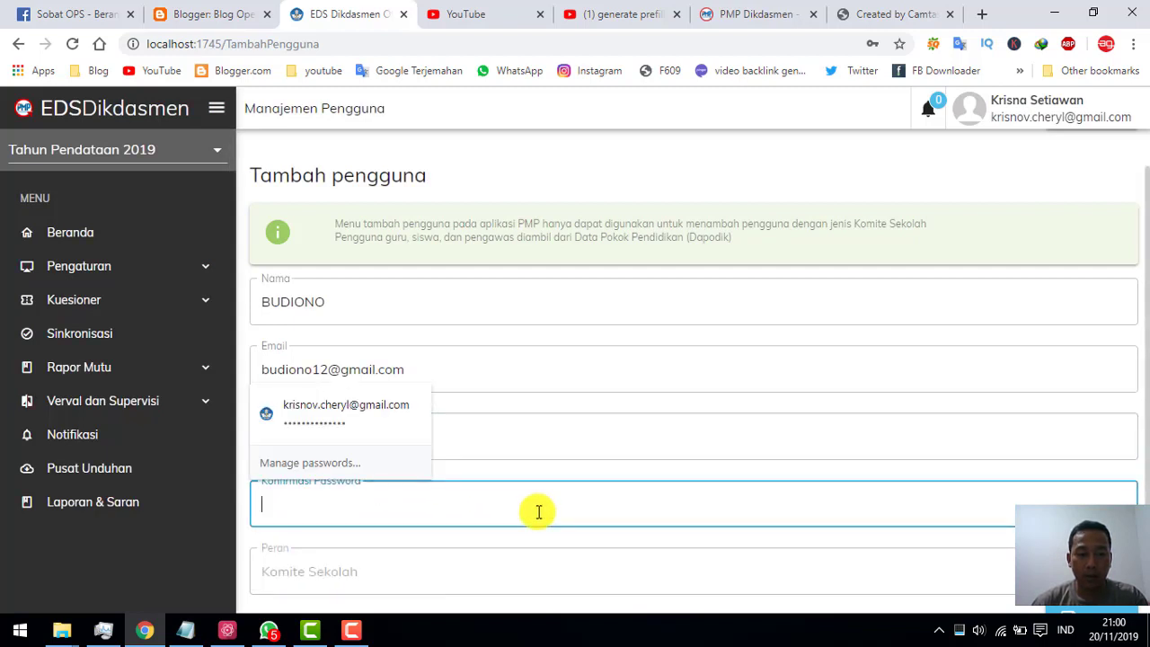
pyautogui.click(470, 565)
pyautogui.click(453, 510)
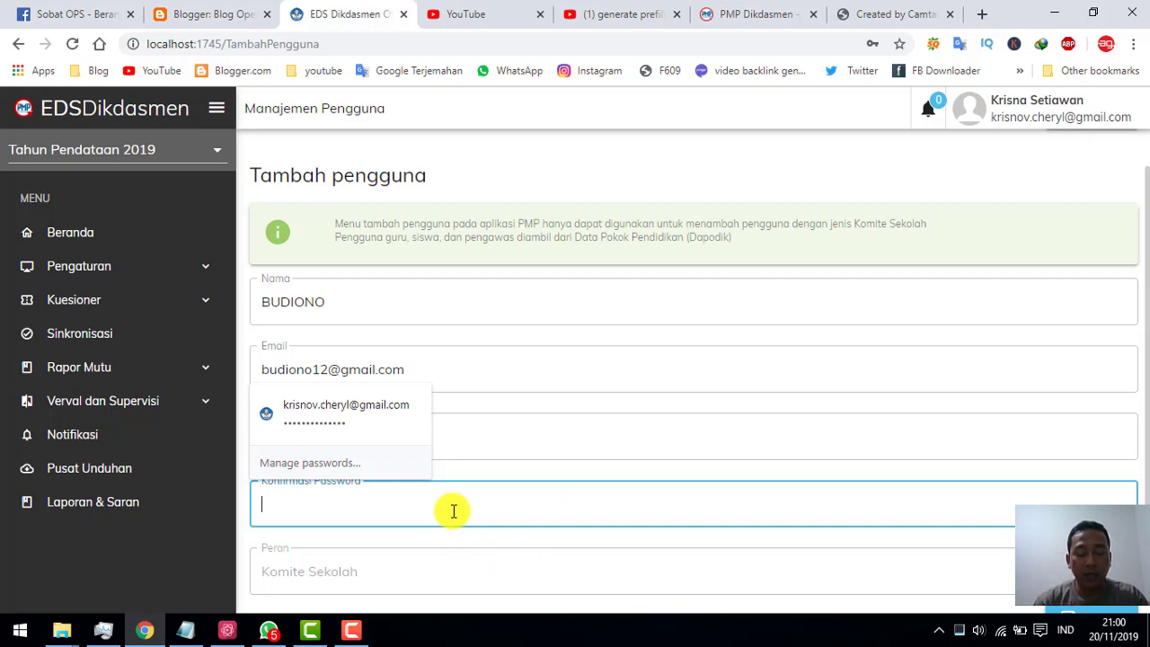
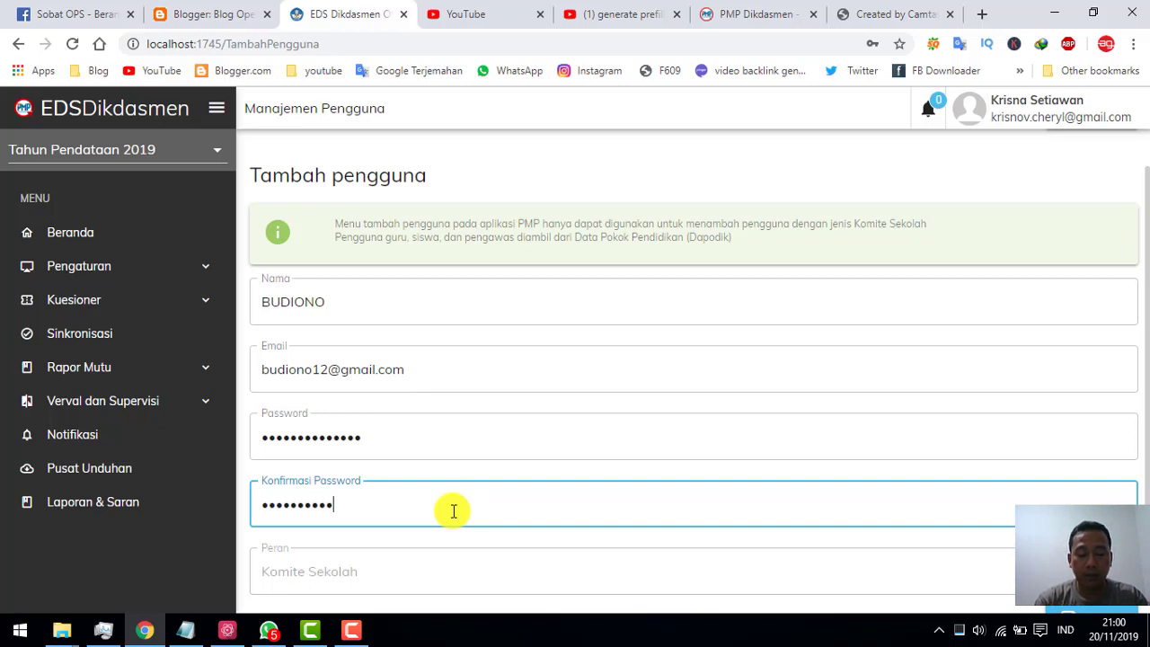
pyautogui.scroll(-1, 489, 539)
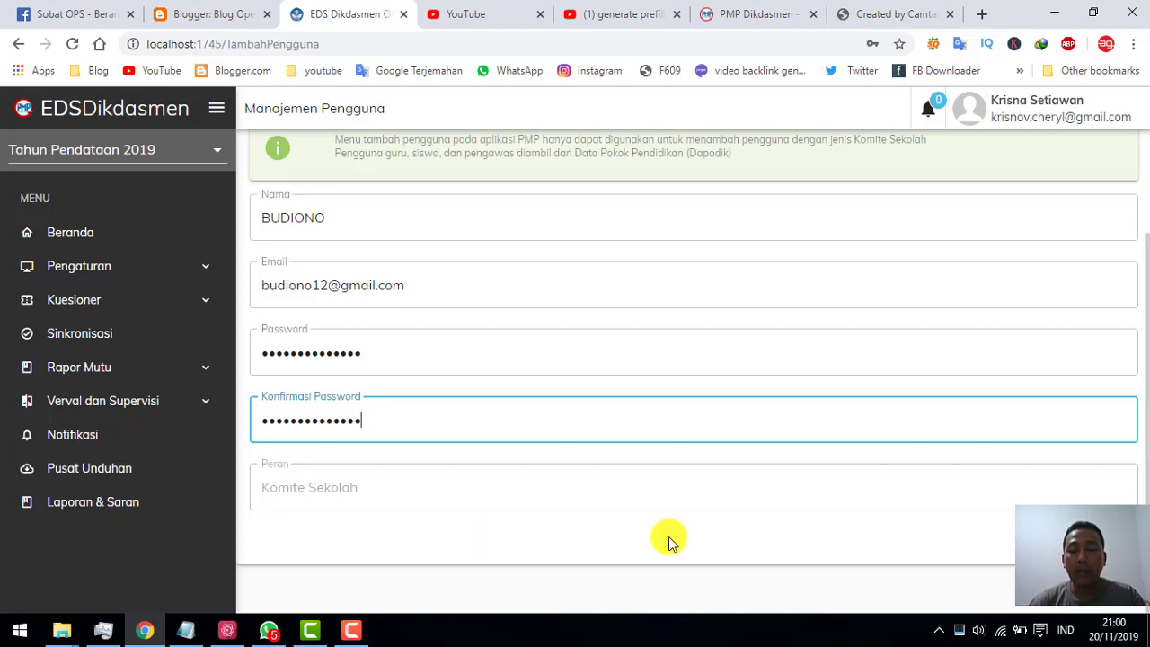
# Save the Komite Sekolah user and close the 'Berhasil Menambah Pengguna!' message with TUTUP.
pyautogui.click(1078, 537)
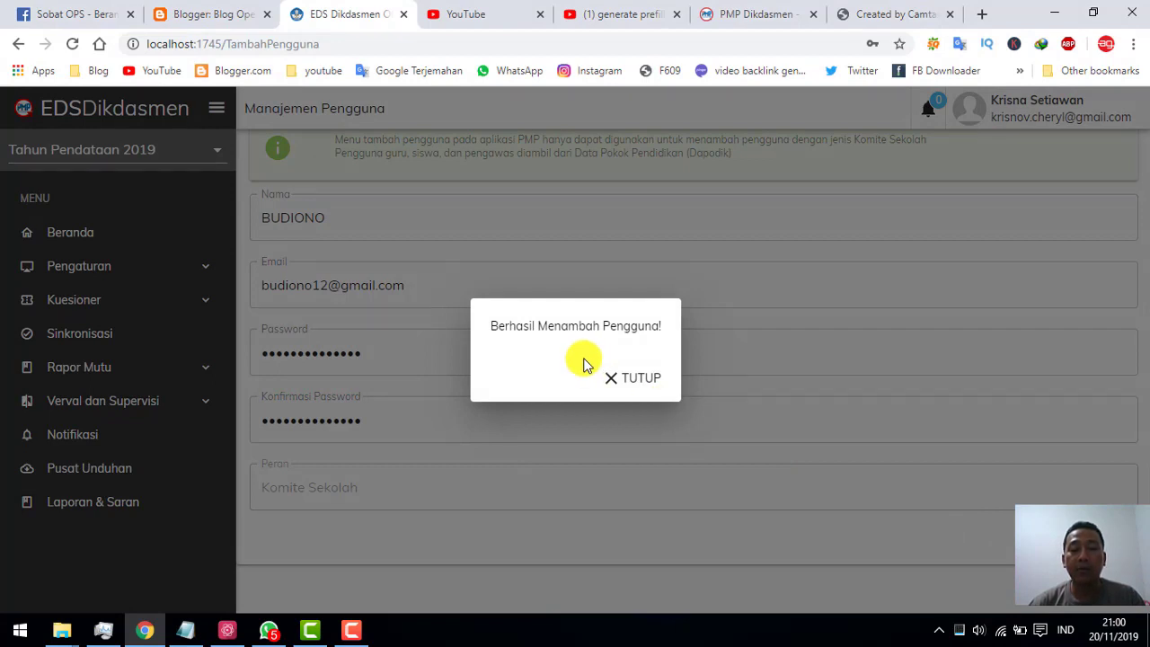
pyautogui.click(645, 384)
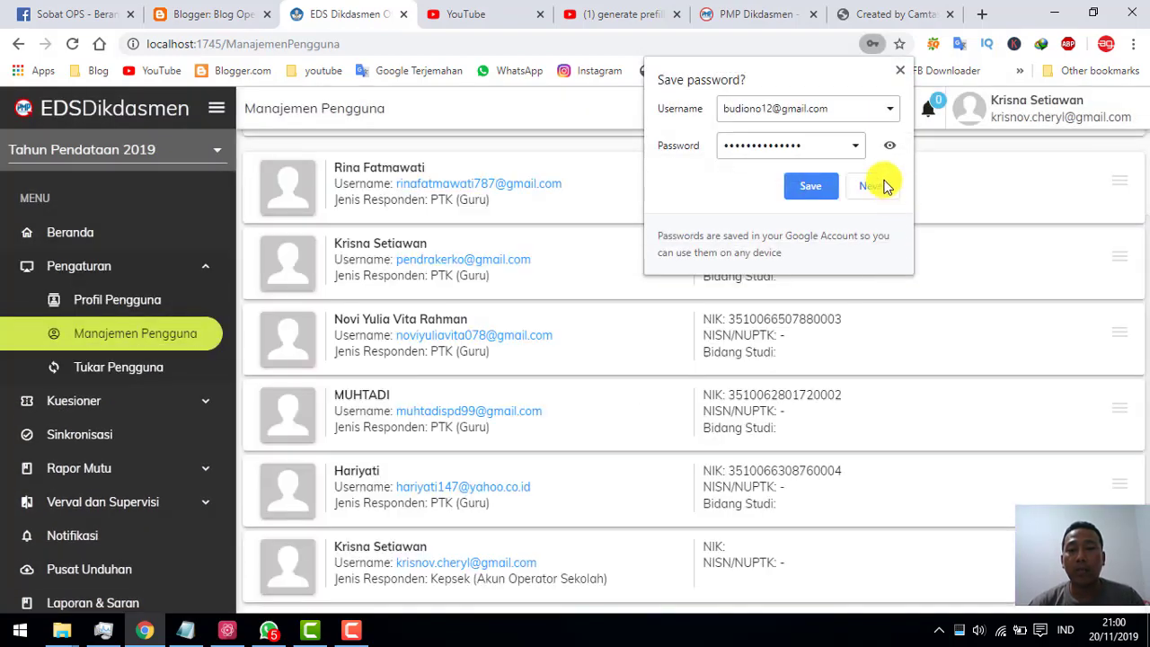
# Accept Chrome's 'Save password?' offer for the new user's login.
pyautogui.click(811, 186)
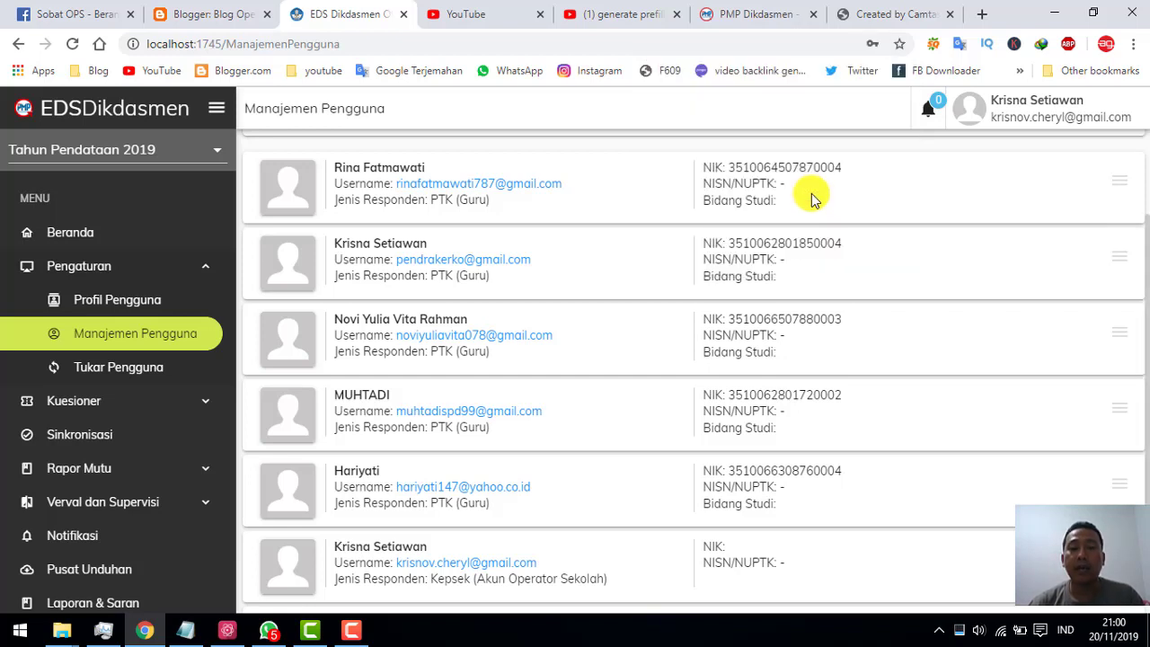